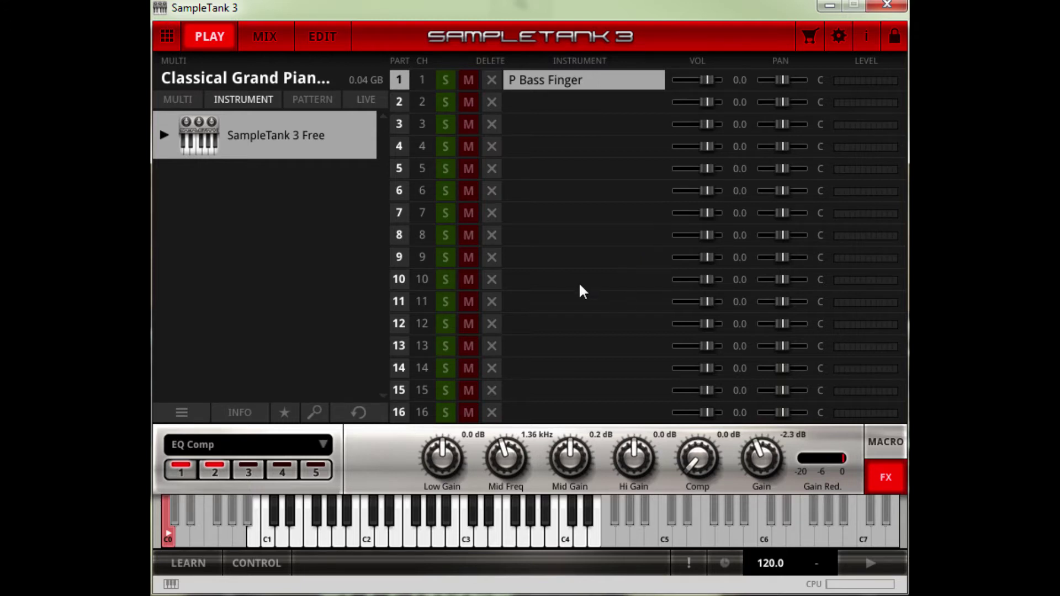
- Start a legacy instrument import from the browser menu and name the library 'SampleMoog'
left_click(188, 410)
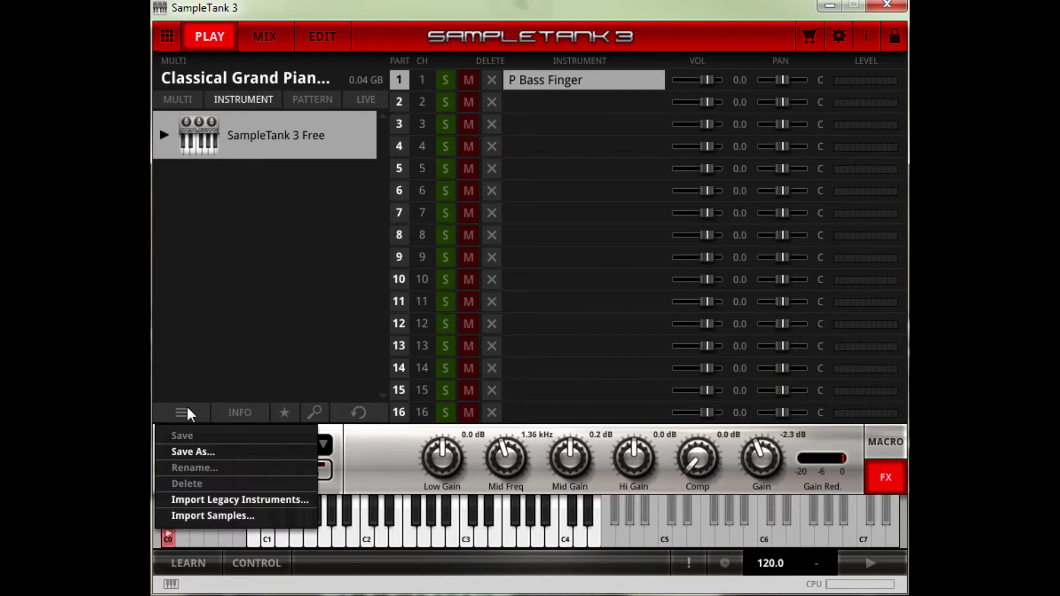
left_click(243, 500)
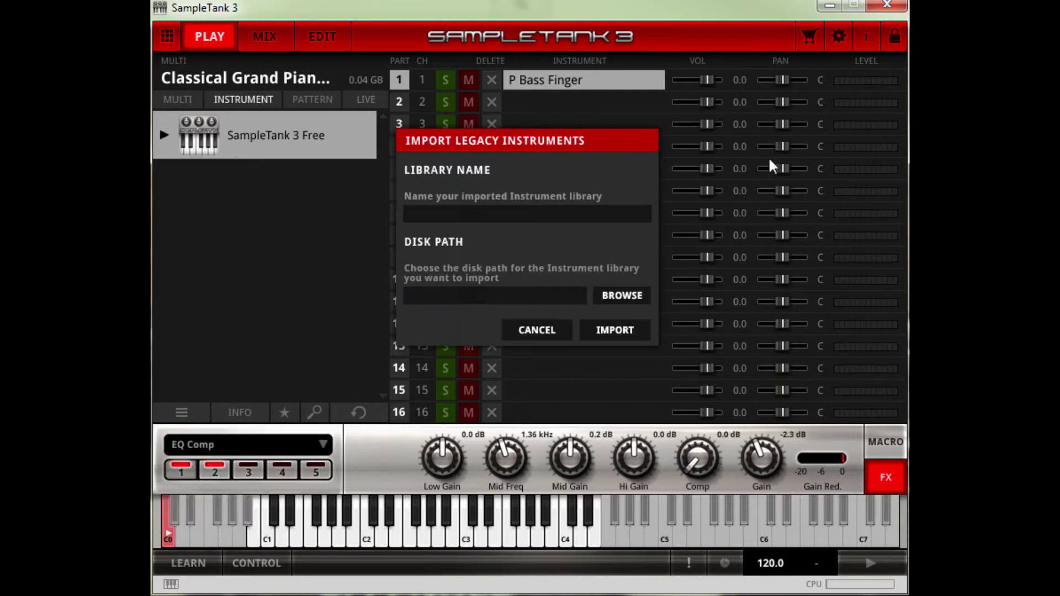
left_click(494, 217)
type("Sample")
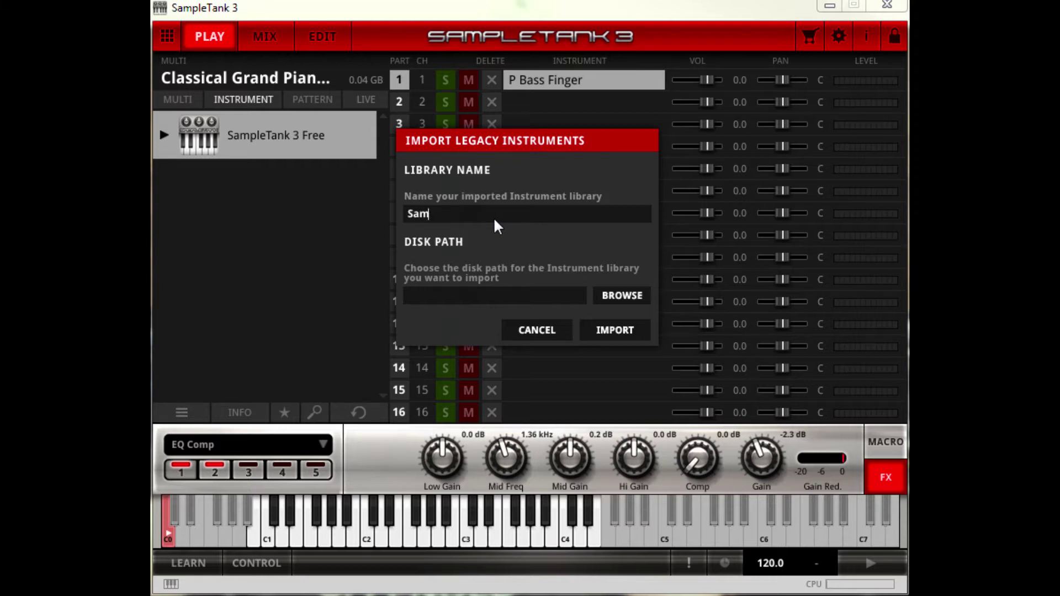
type("Mog")
- Set the import path to the SampleMoog folder under G:/Samples/IK Multimedia
left_click(622, 295)
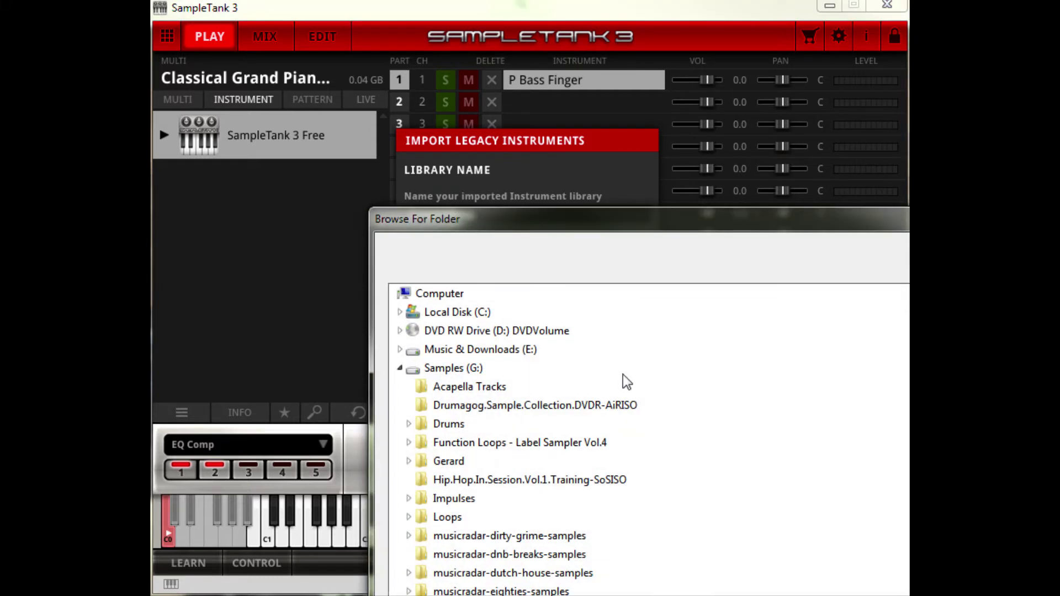
scroll(839, 426, "down", 5)
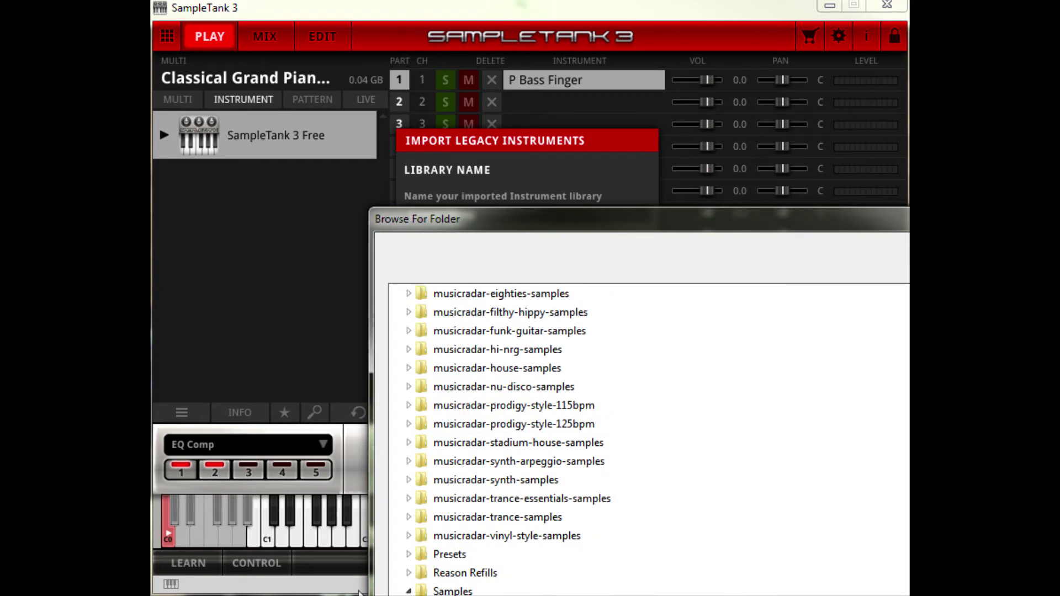
scroll(879, 380, "down", 2)
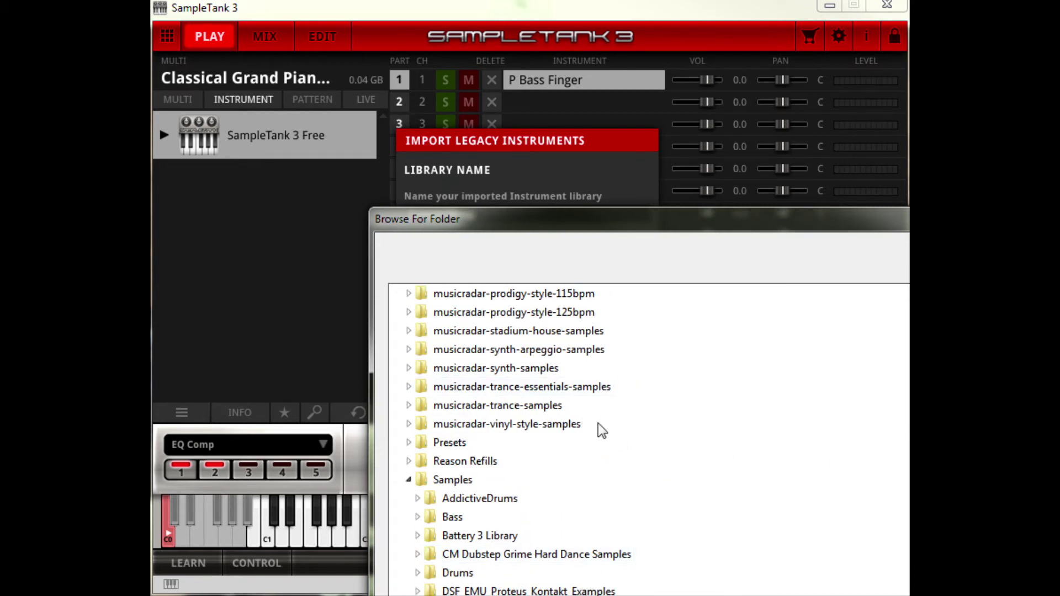
scroll(816, 424, "down", 1)
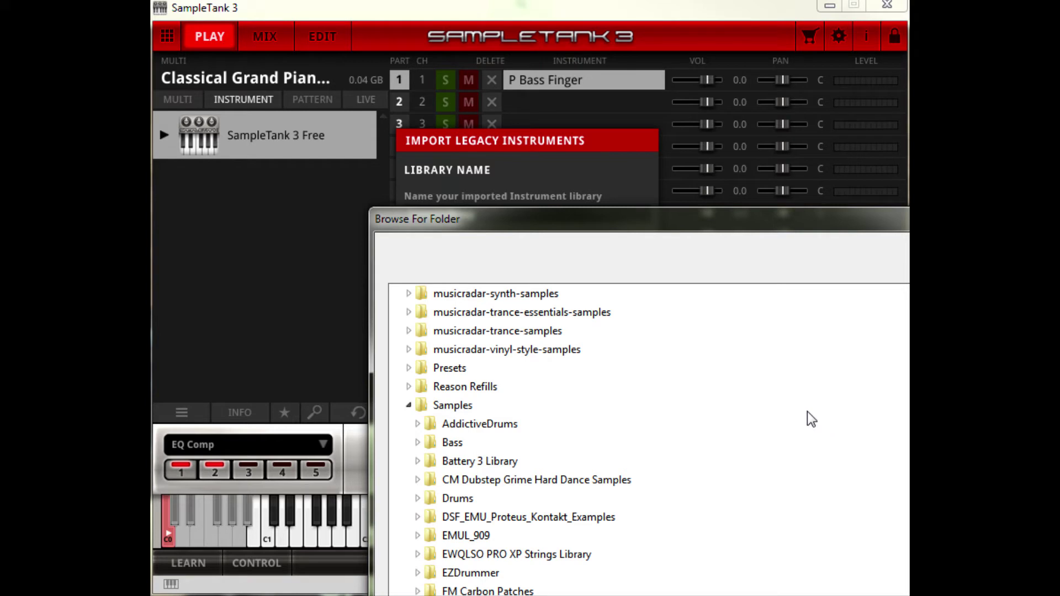
scroll(807, 419, "down", 4)
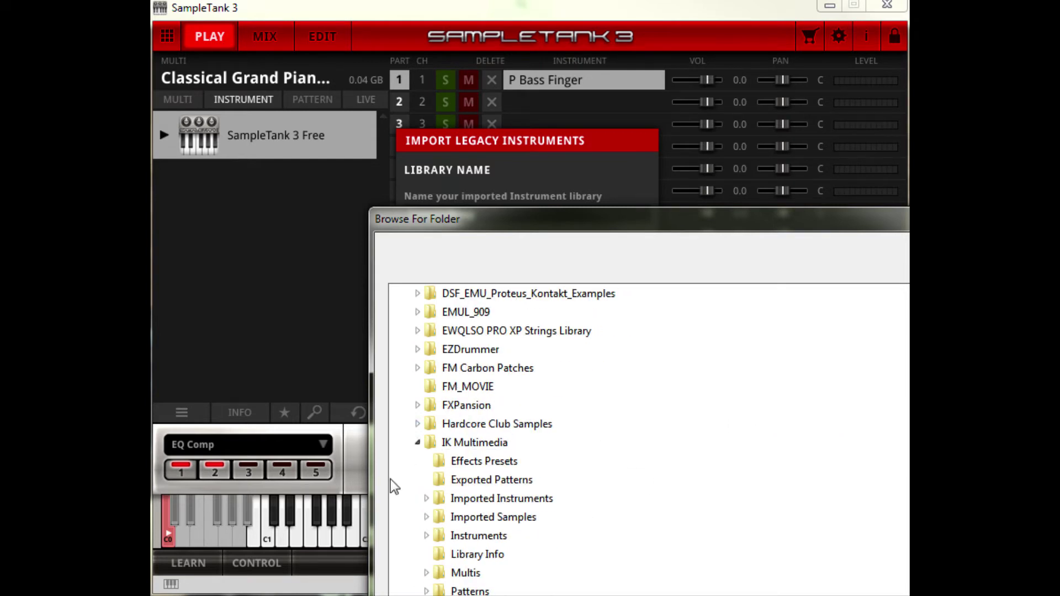
scroll(441, 470, "down", 1)
left_click(478, 574)
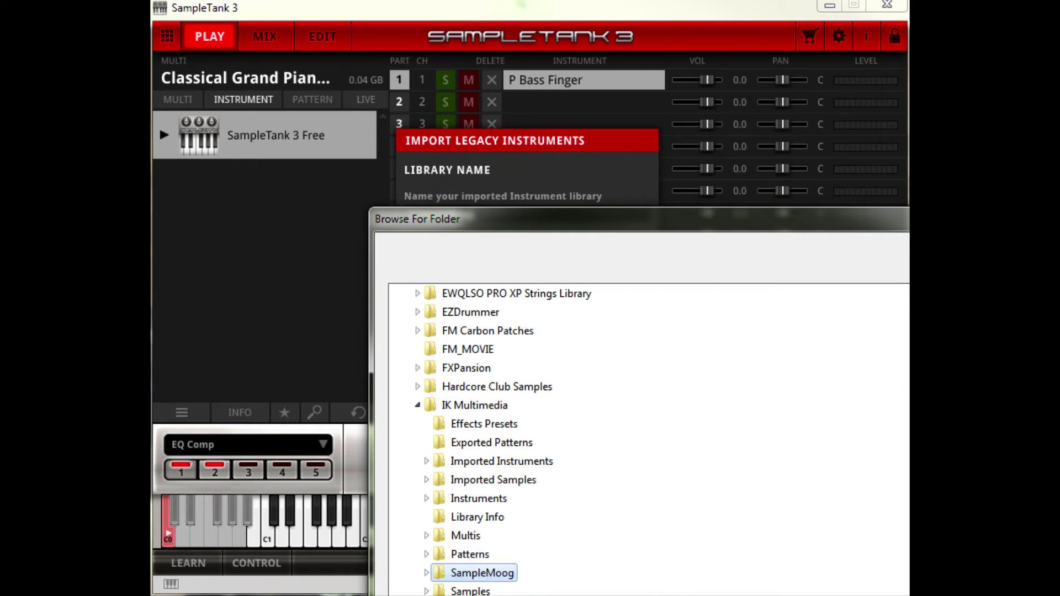
key("Return")
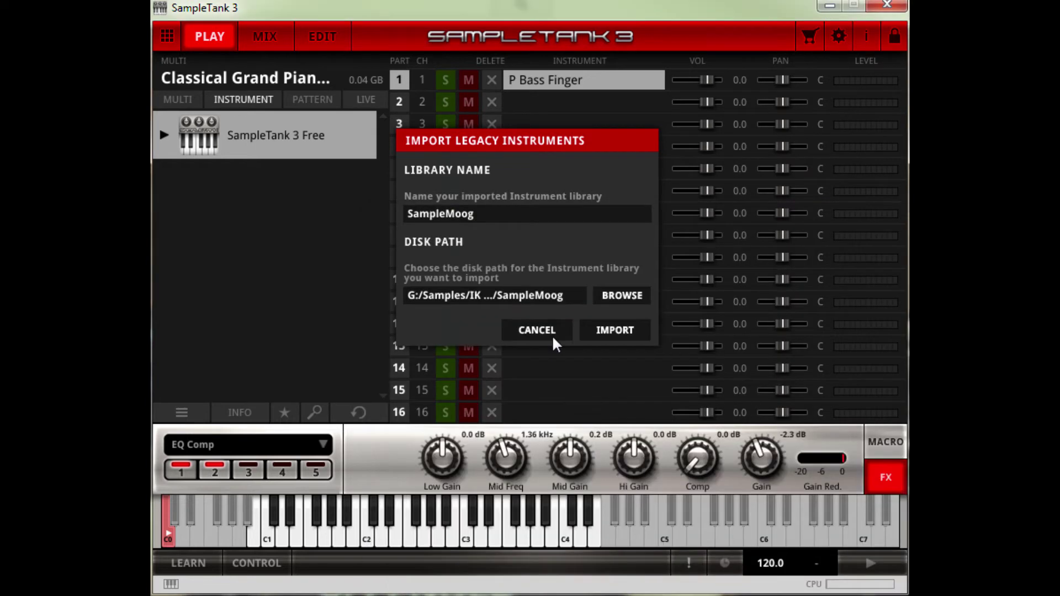
- Run the SampleMoog import until the instruments database finishes building
left_click(631, 329)
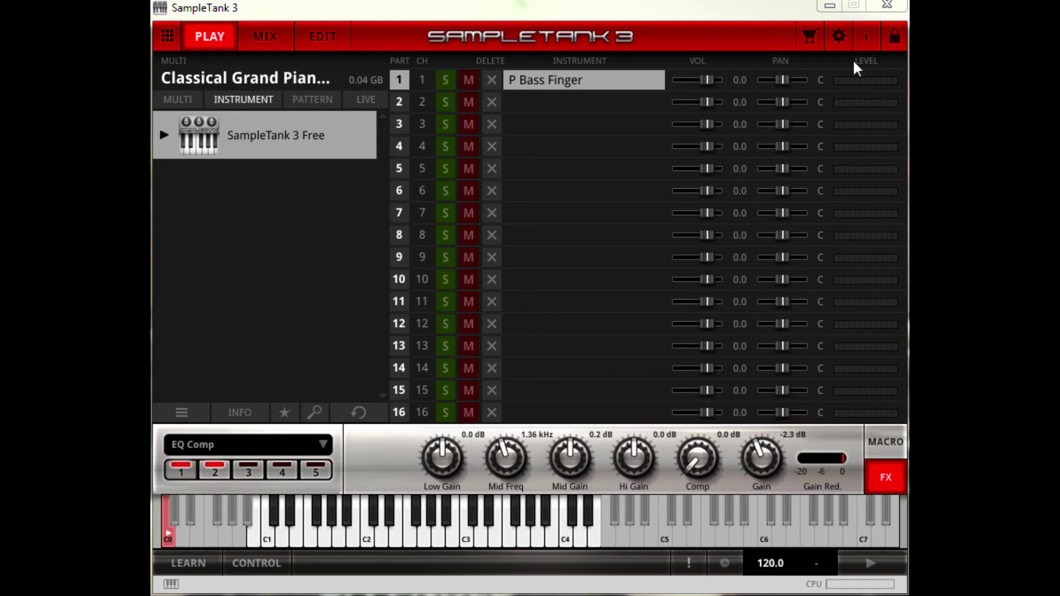
left_click(839, 36)
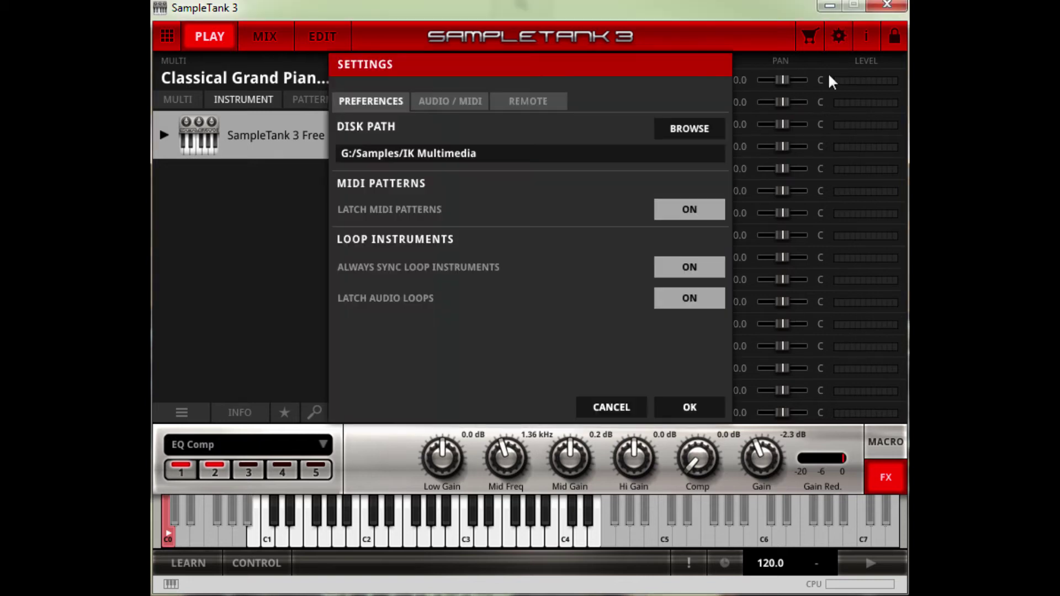
- Close the settings and expand the SampleTank 3 Free and Imported Instruments folders
left_click(686, 406)
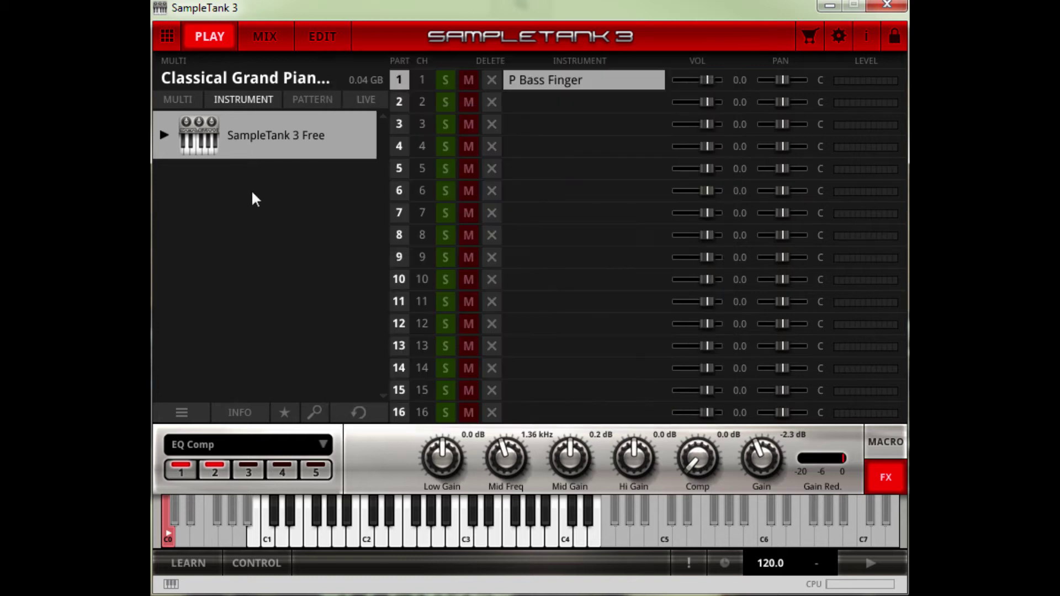
left_click(163, 138)
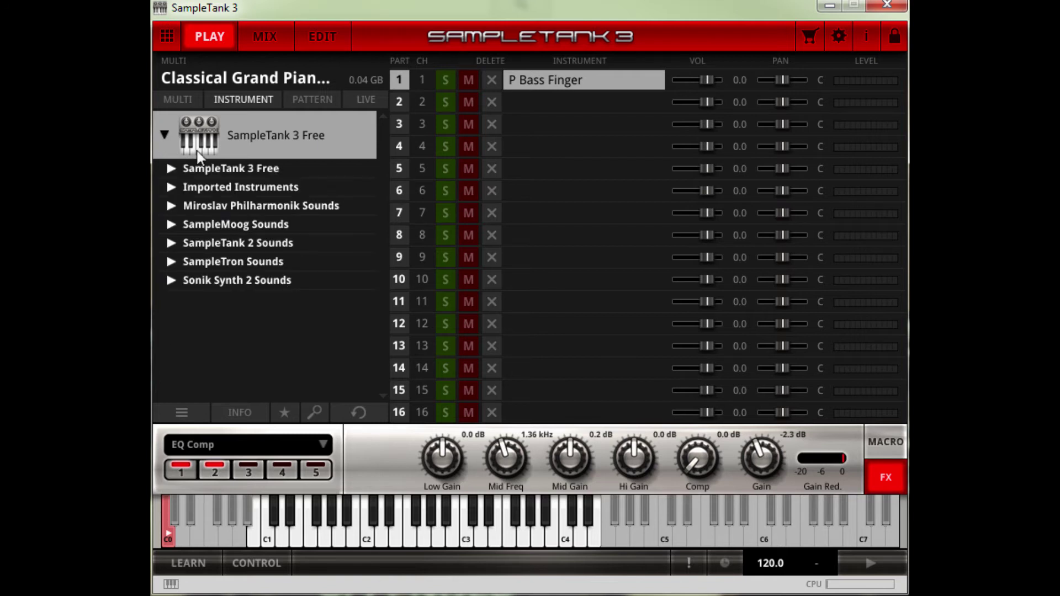
left_click(176, 165)
left_click(174, 165)
left_click(171, 191)
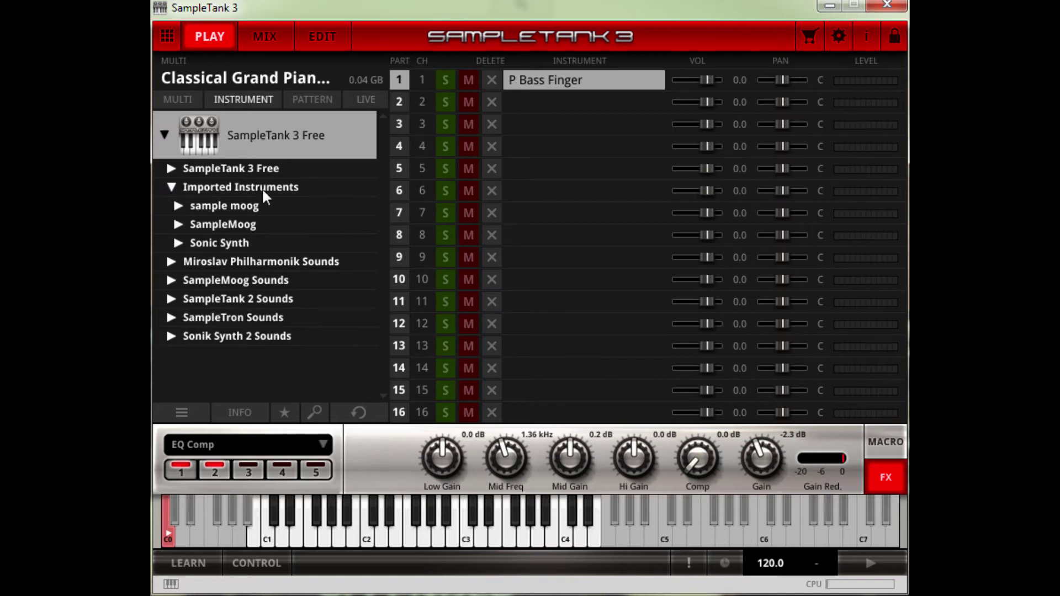
- Expand SampleMoog and browse its folders from 1970 Minimoog to 2006 Little Phatty
left_click(206, 229)
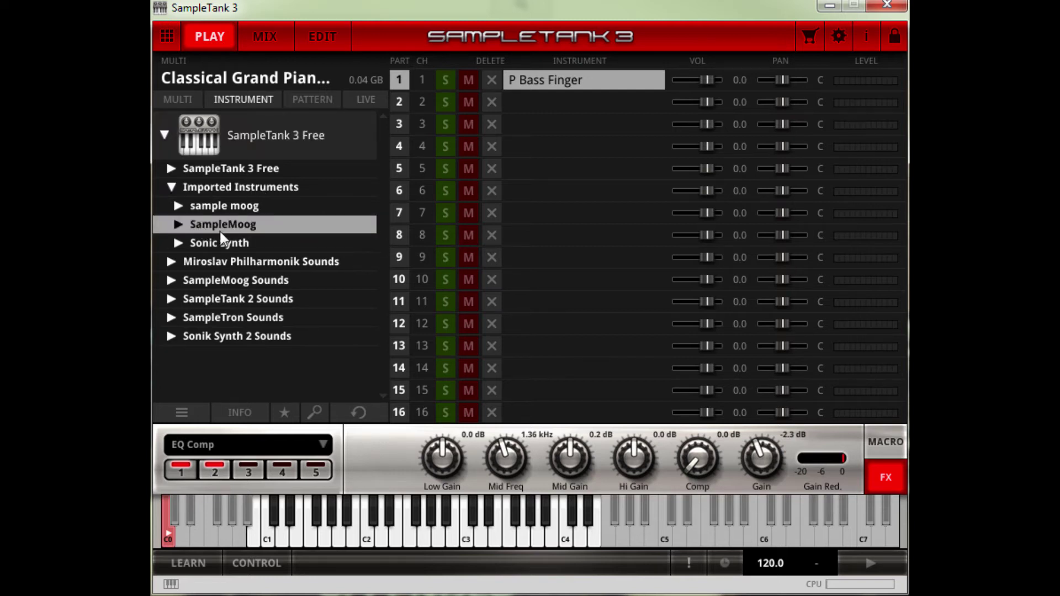
left_click(221, 211)
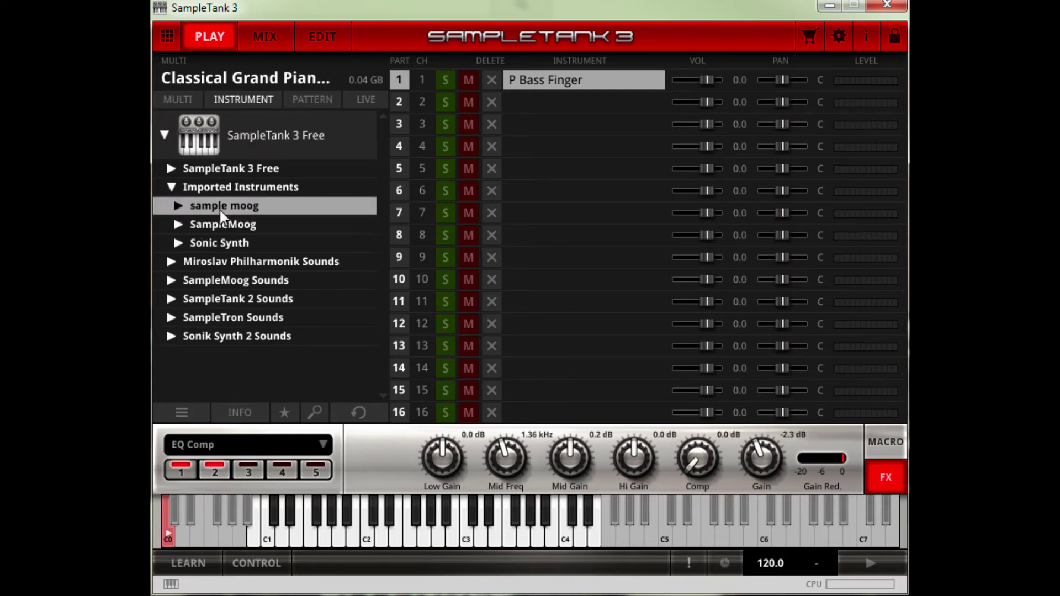
left_click(199, 229)
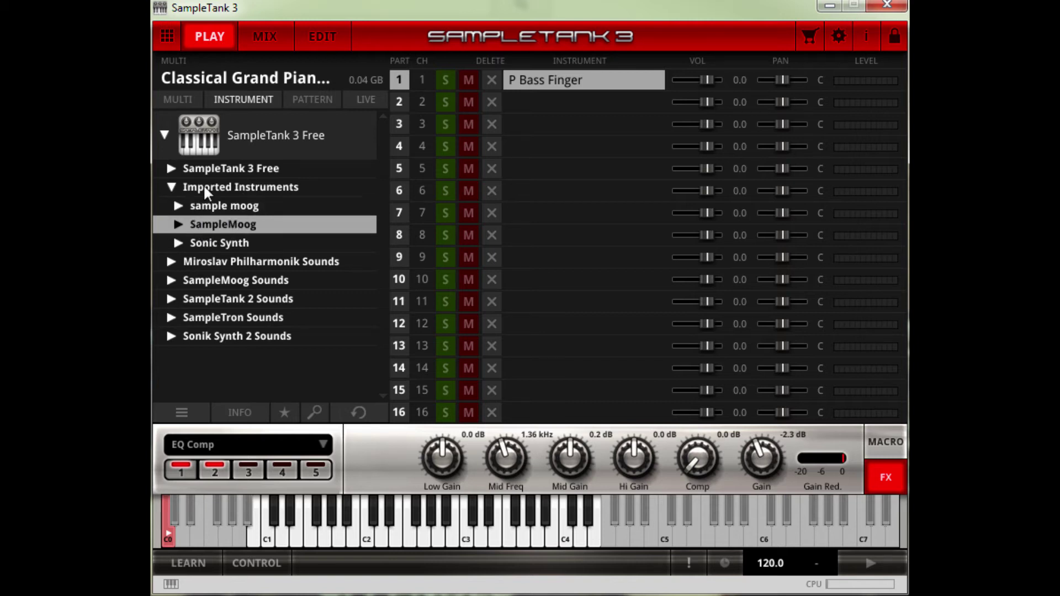
left_click(180, 223)
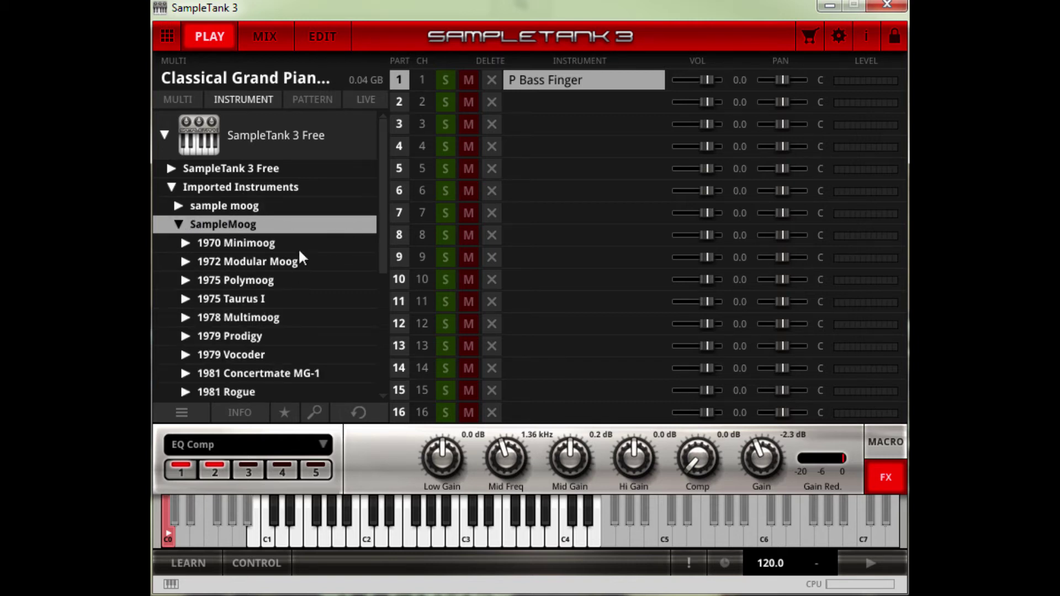
scroll(237, 229, "down", 3)
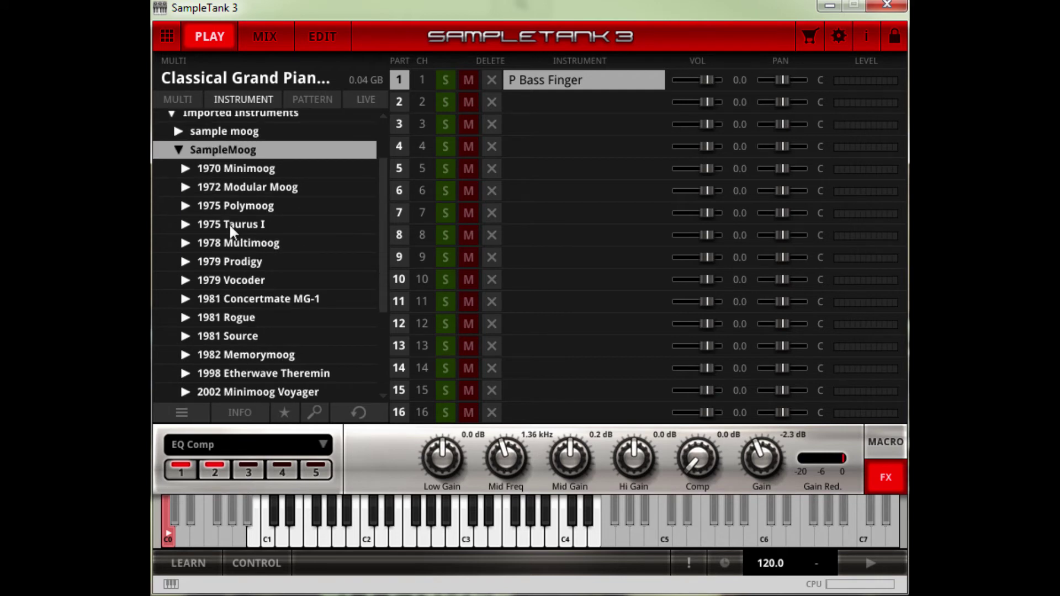
scroll(231, 229, "down", 2)
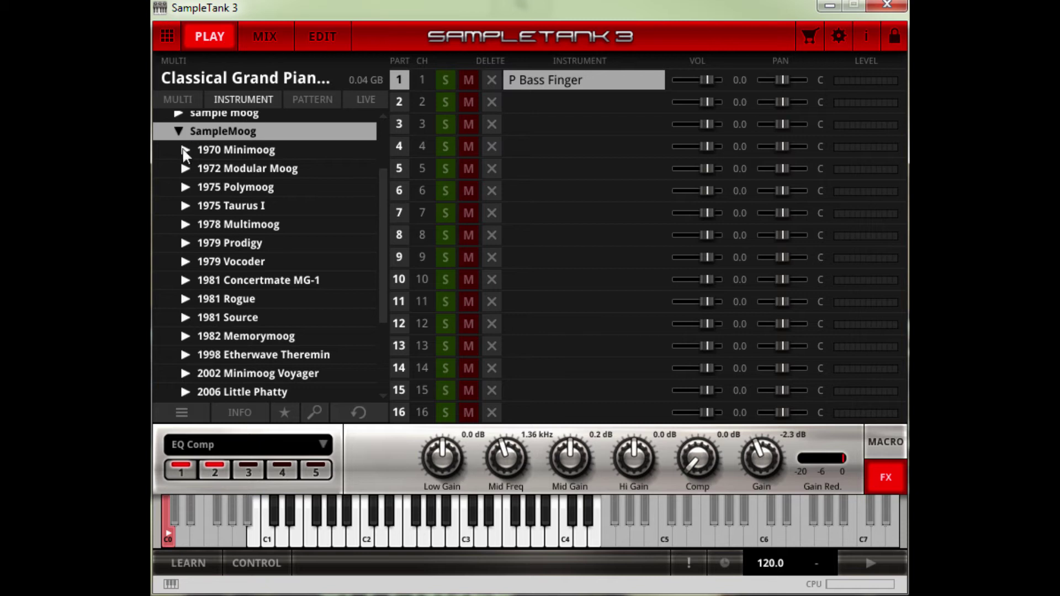
scroll(194, 202, "down", 6)
scroll(193, 288, "up", 4)
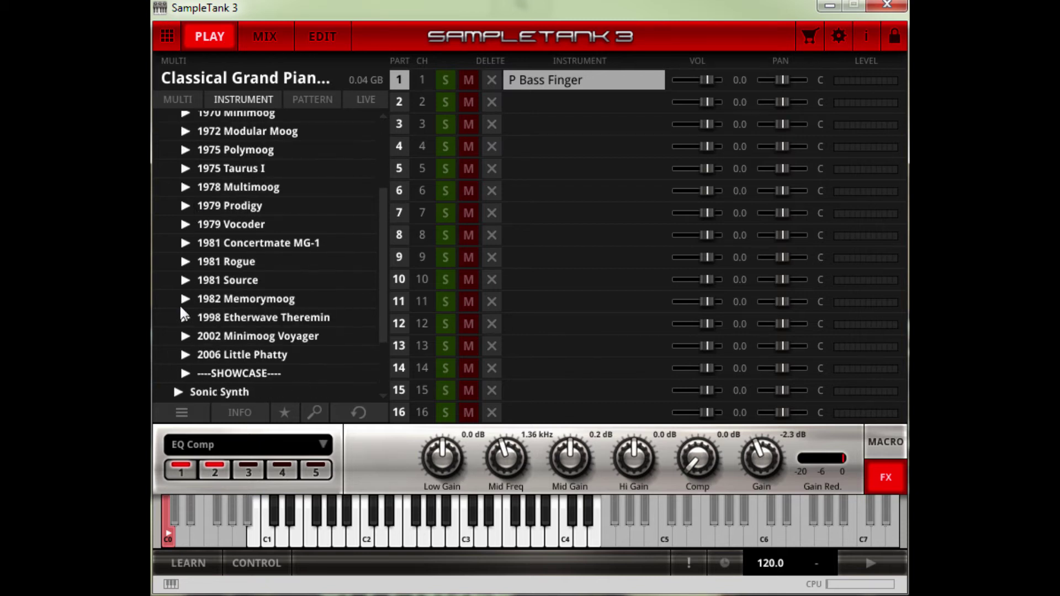
- Try the 1978 Multimoog presets '2 in 1 in 3' and 'A Nu Era' in part 1
left_click(185, 187)
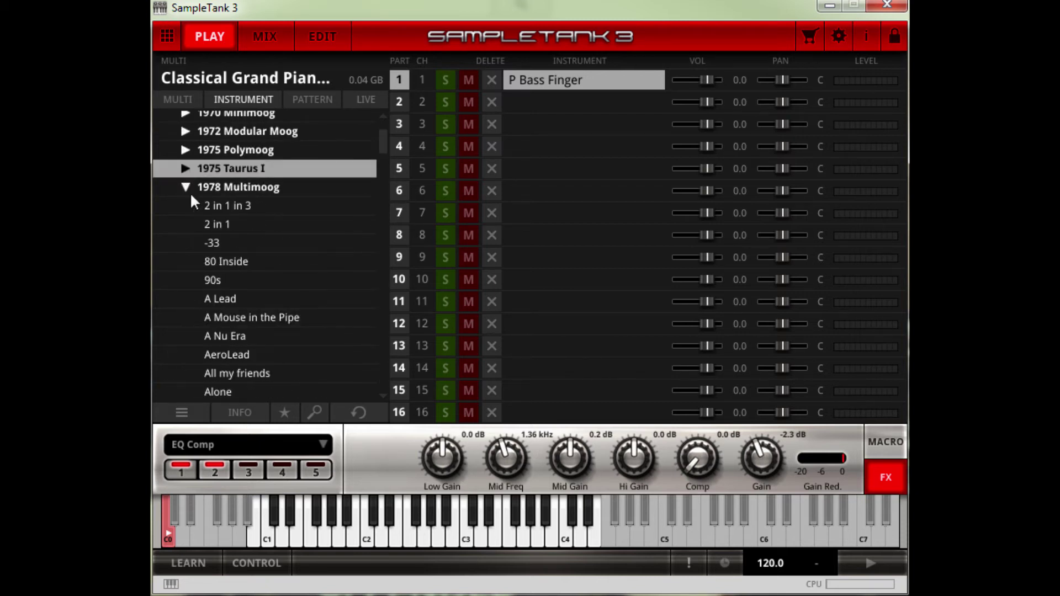
left_click(235, 206)
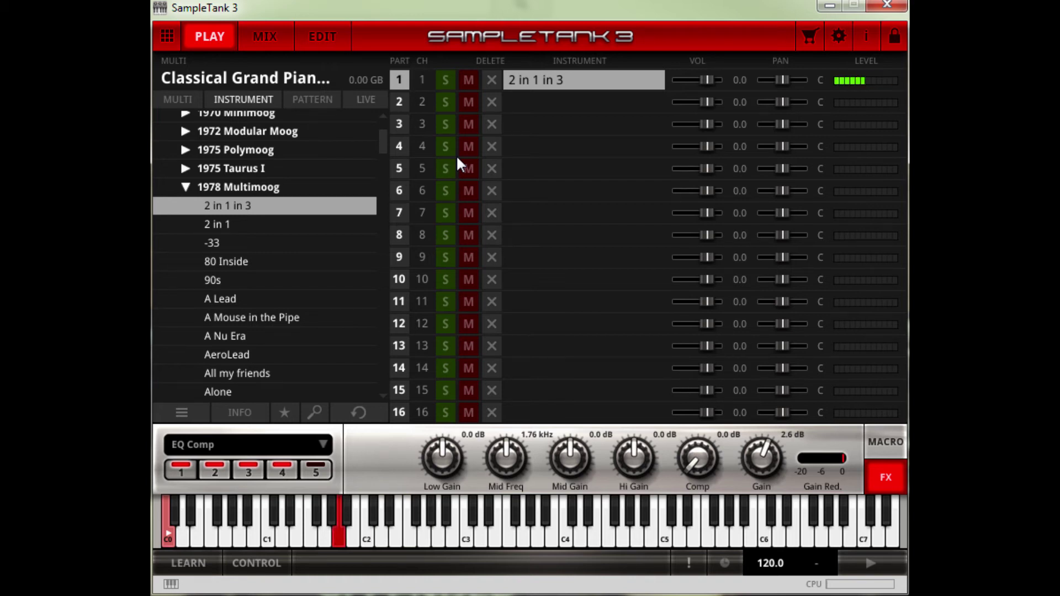
left_click(226, 338)
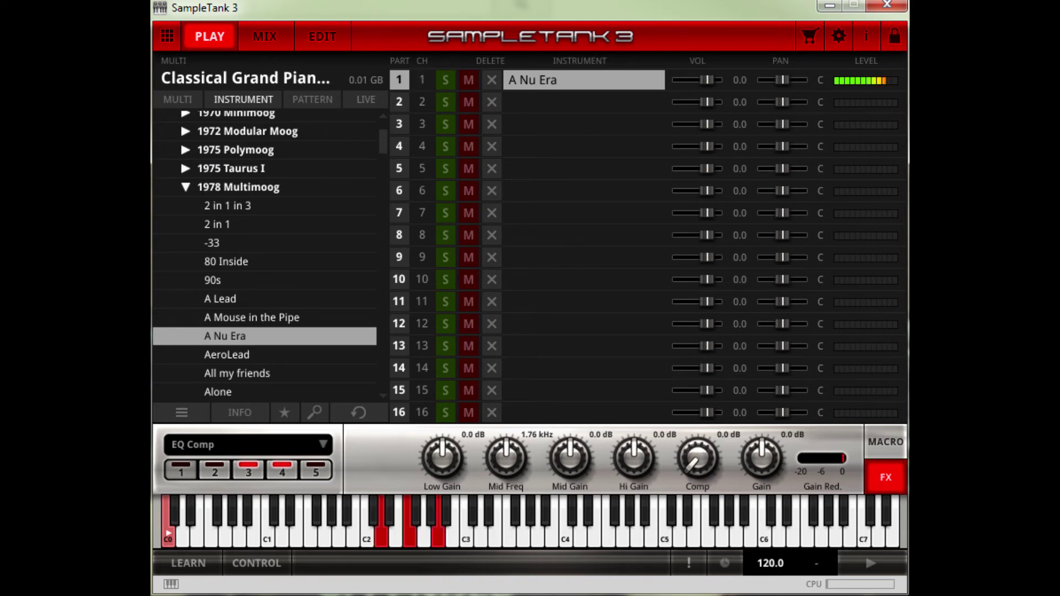
- Collapse 1978 Multimoog and load Crunchy Lead from 1981 Rogue into part 1
left_click(185, 188)
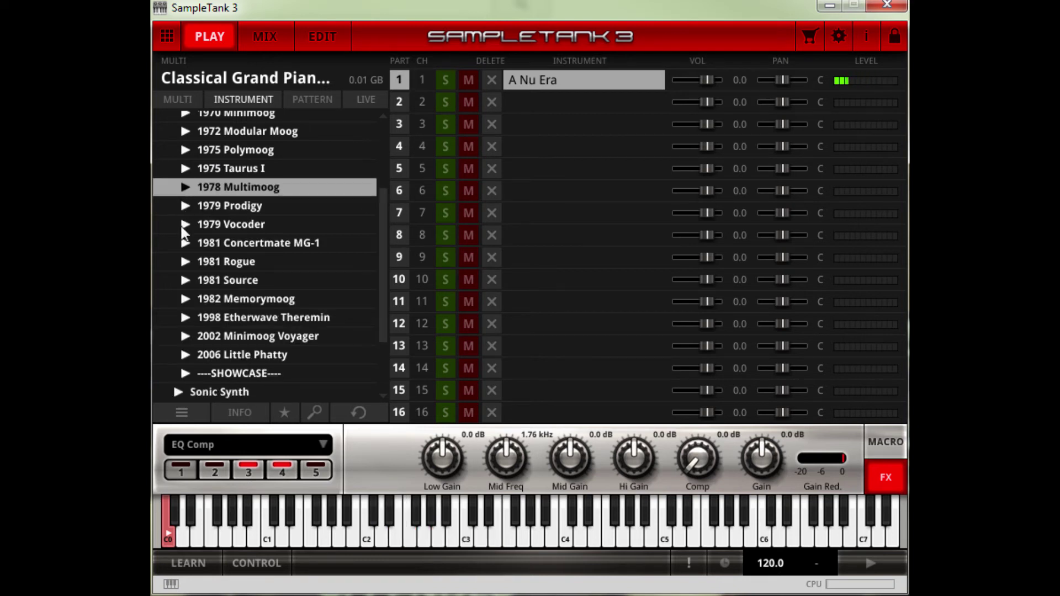
left_click(185, 261)
scroll(210, 276, "down", 2)
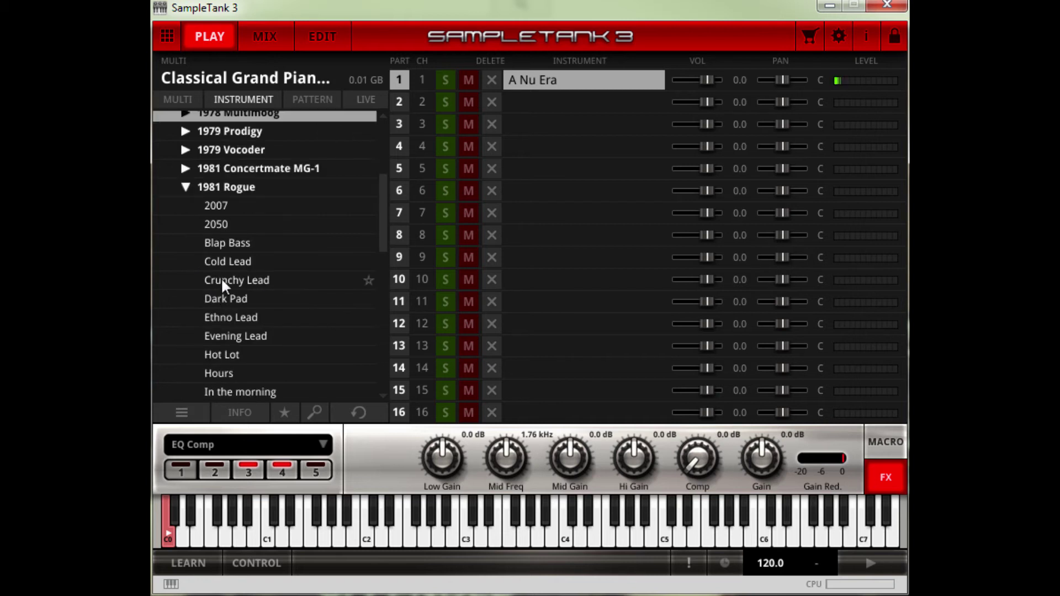
left_click(220, 278)
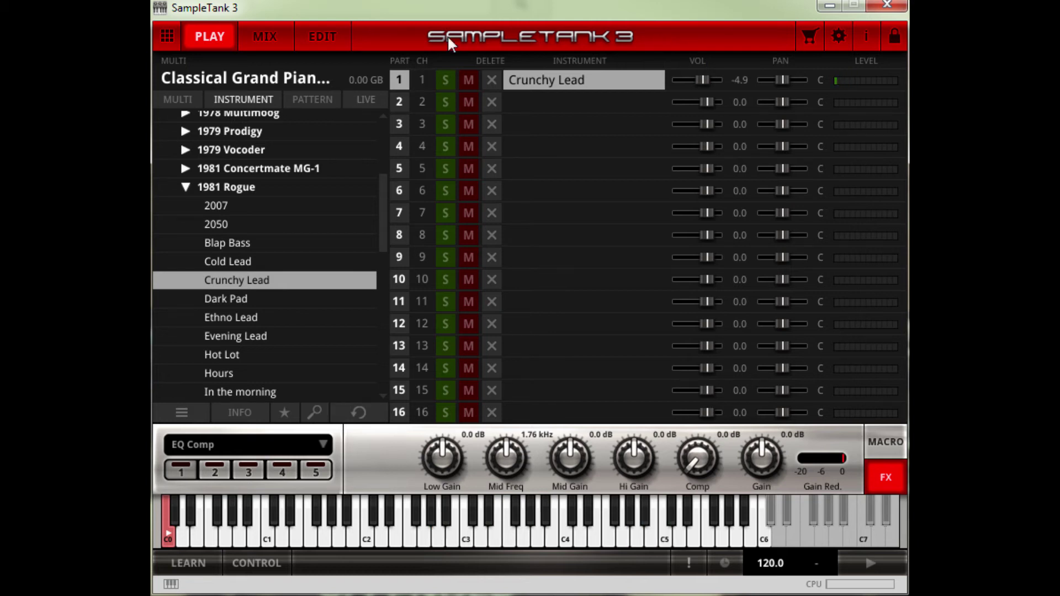
- In the mixer, replace channel 1's EQ Comp with a Reverb + Delay > Delay effect
left_click(285, 47)
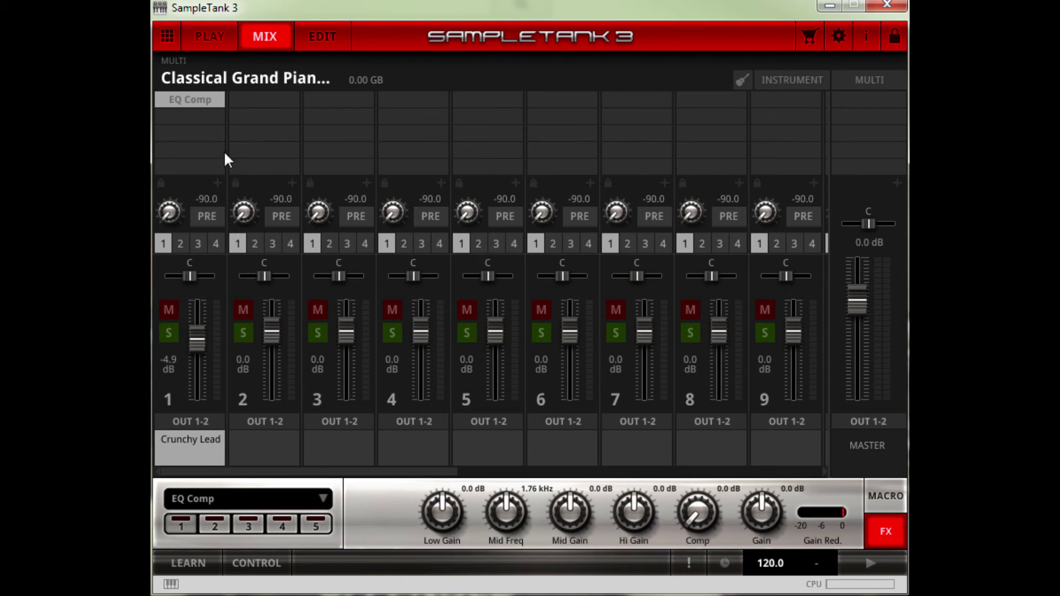
left_click(193, 105)
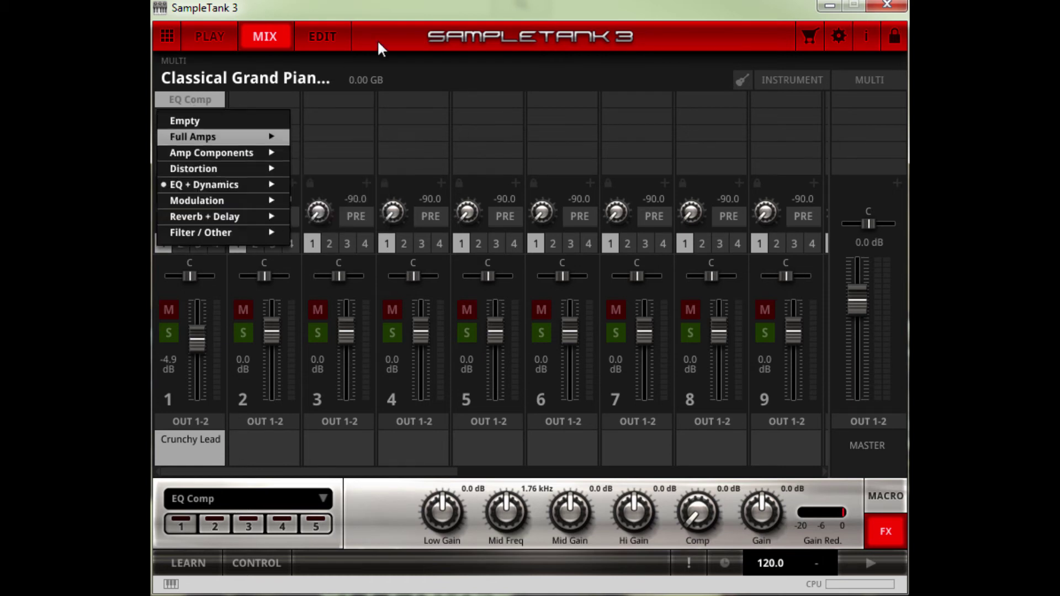
left_click(202, 97)
left_click(201, 99)
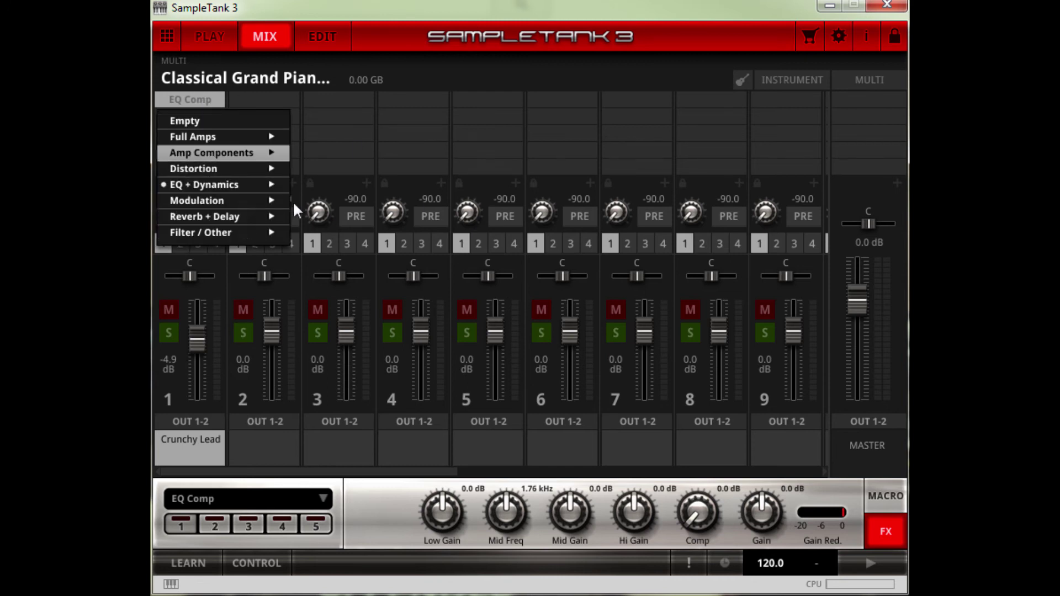
mouse_move(260, 153)
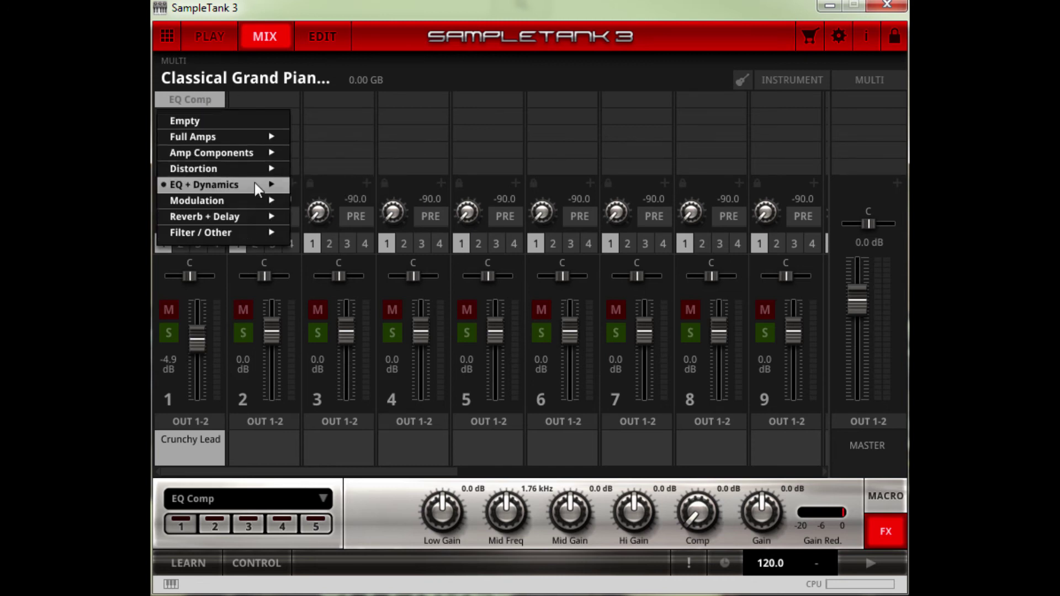
mouse_move(231, 216)
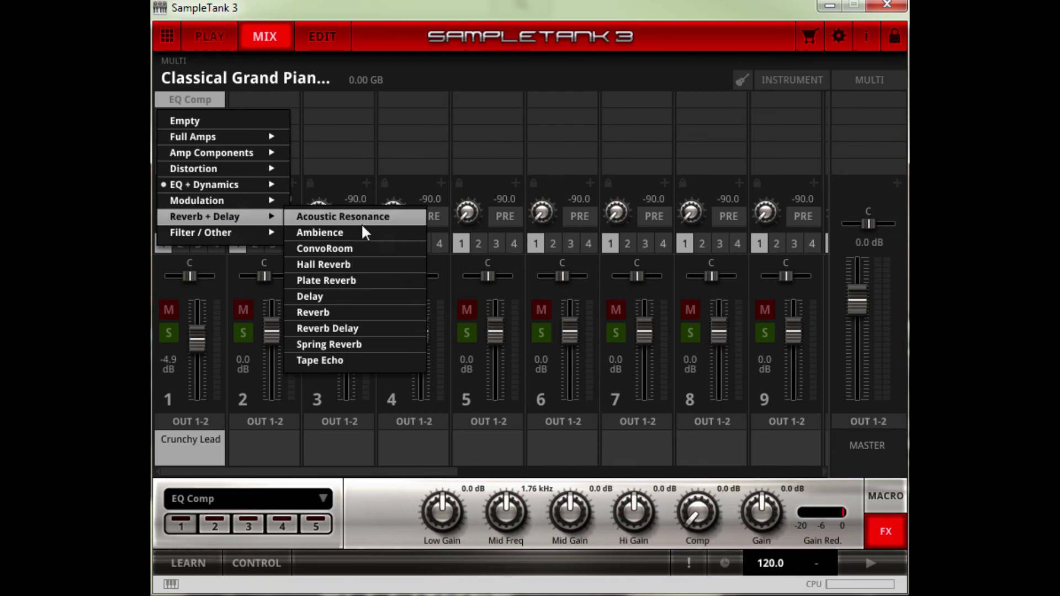
left_click(327, 297)
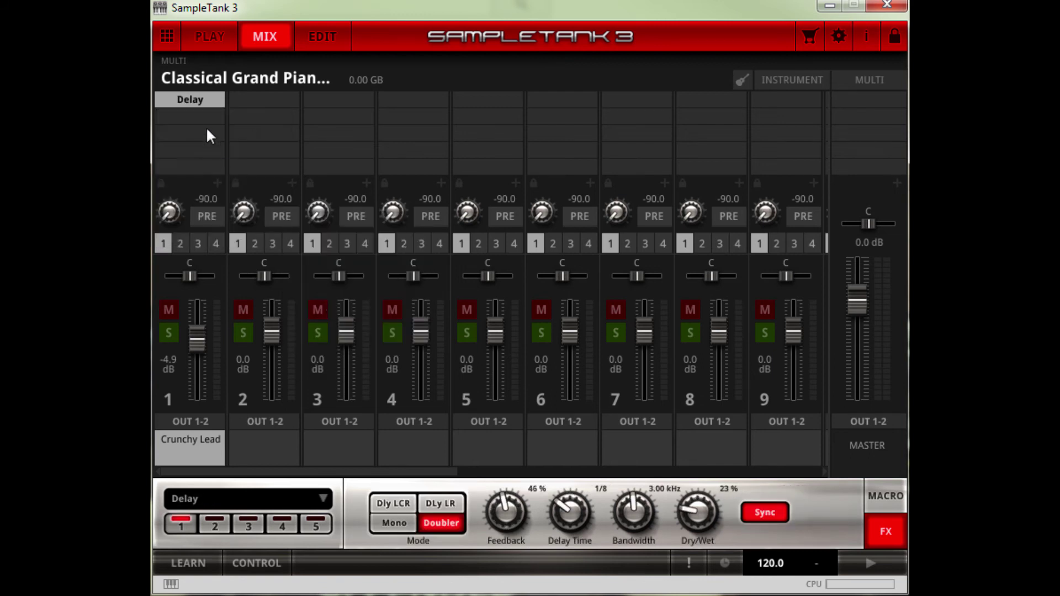
- Add a Plate Reverb in the second effect slot after the Delay
left_click(207, 119)
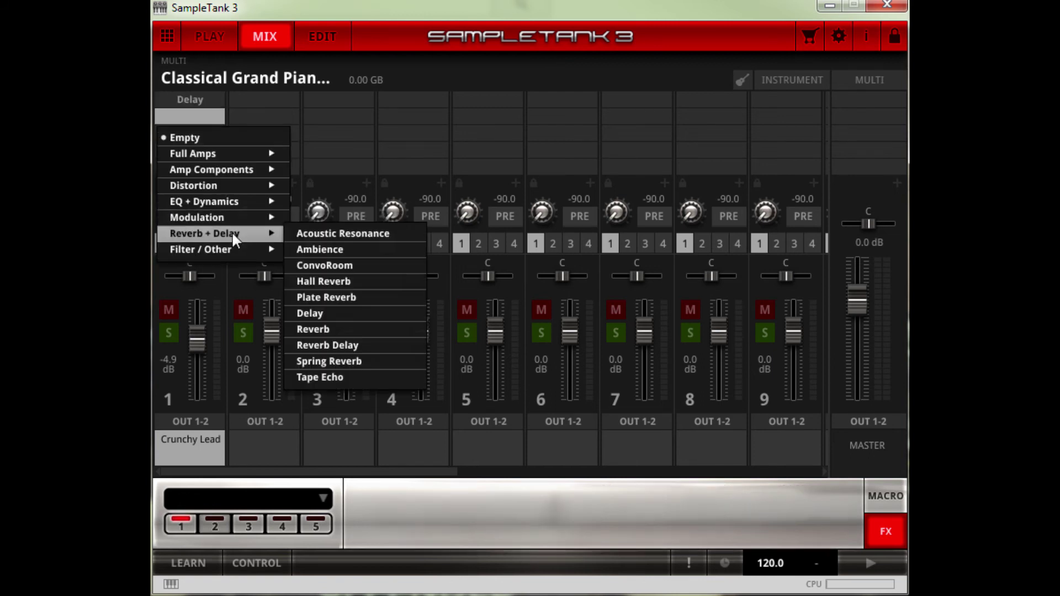
mouse_move(238, 233)
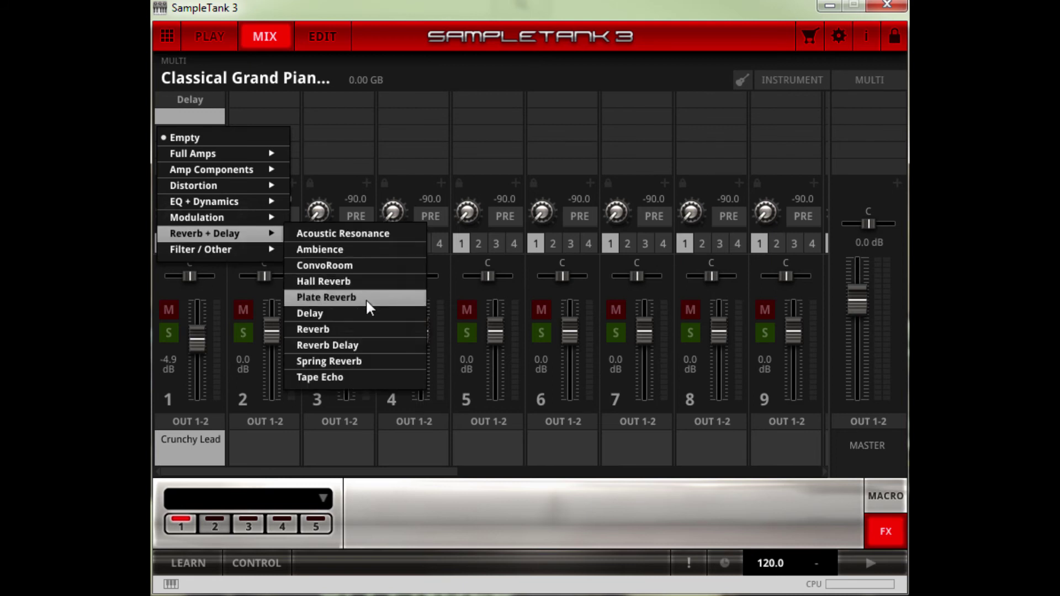
left_click(349, 297)
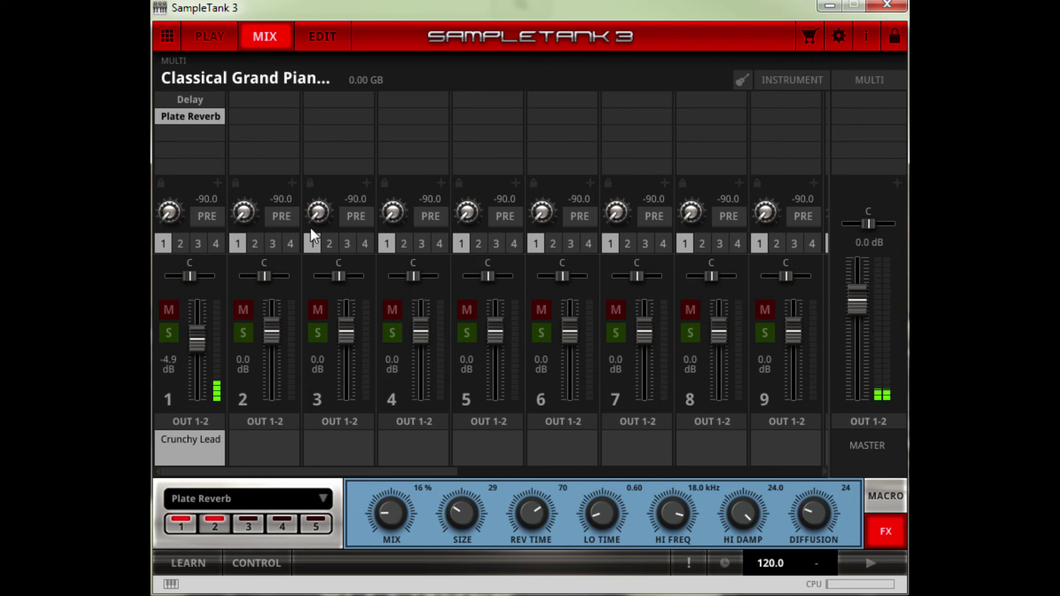
- Set the Delay to 1/4t with a wetter mix, 463 Hz bandwidth and about 29% feedback
left_click(181, 100)
left_click_drag(569, 513, 570, 493)
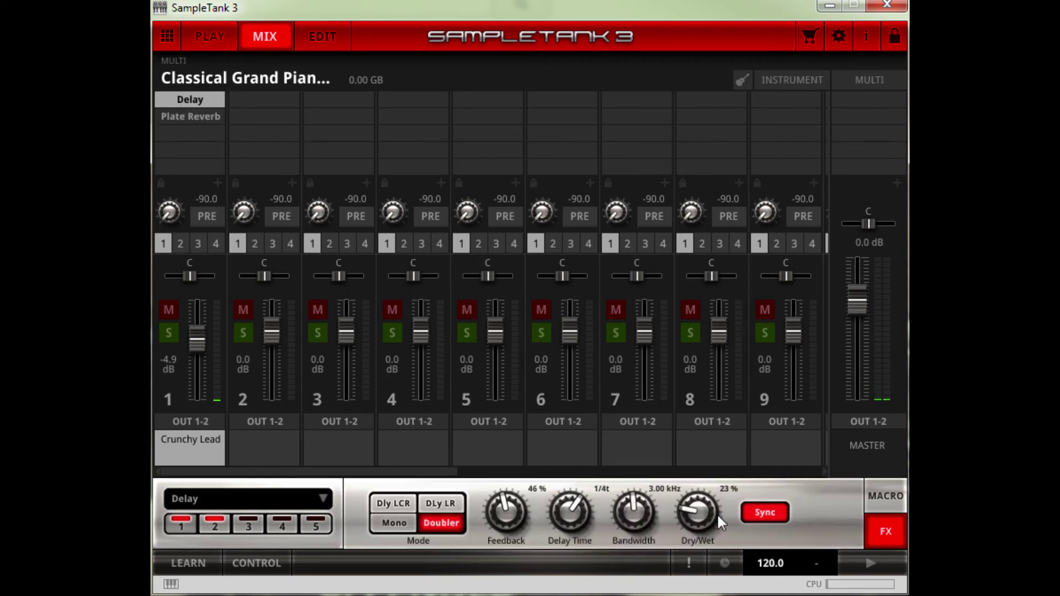
left_click_drag(717, 510, 722, 486)
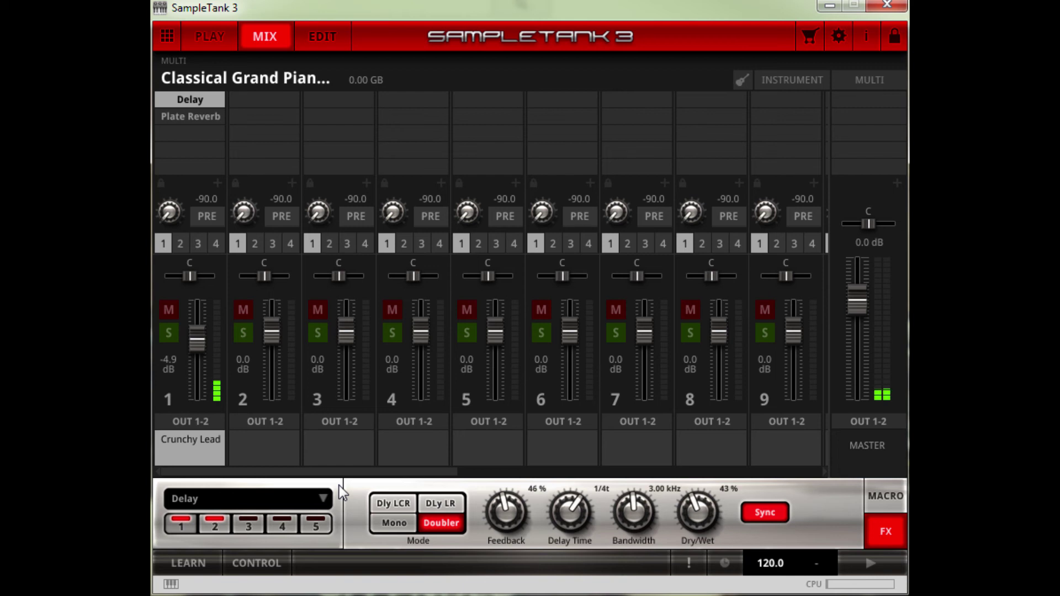
left_click_drag(634, 500, 639, 562)
left_click_drag(513, 502, 521, 485)
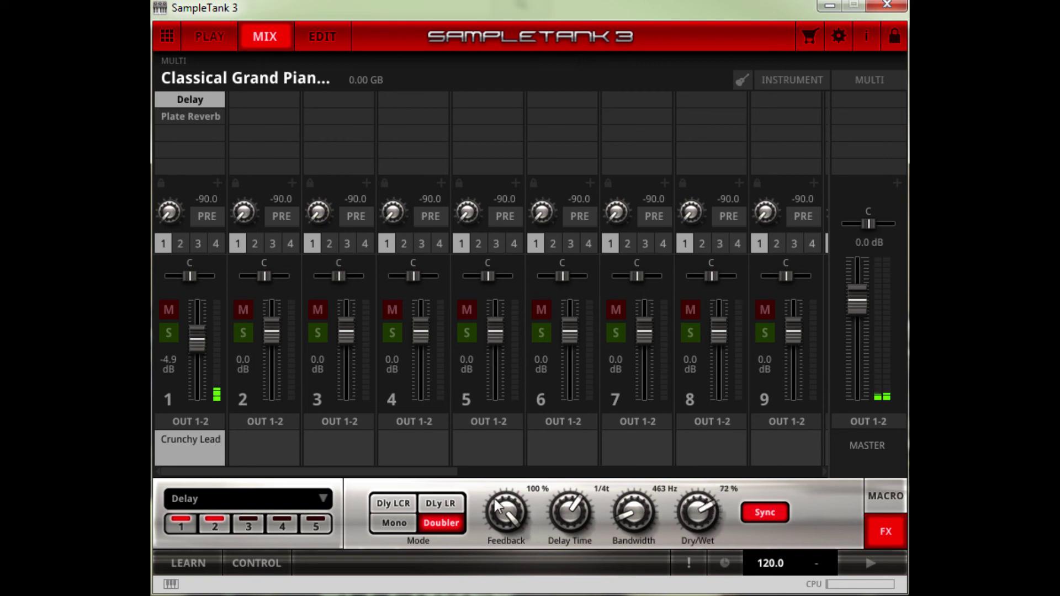
left_click_drag(507, 527, 449, 477)
- On Crunchy Lead's Edit page, set filter cutoff to 20, slope to 12 and resonance to 40.0
left_click(319, 32)
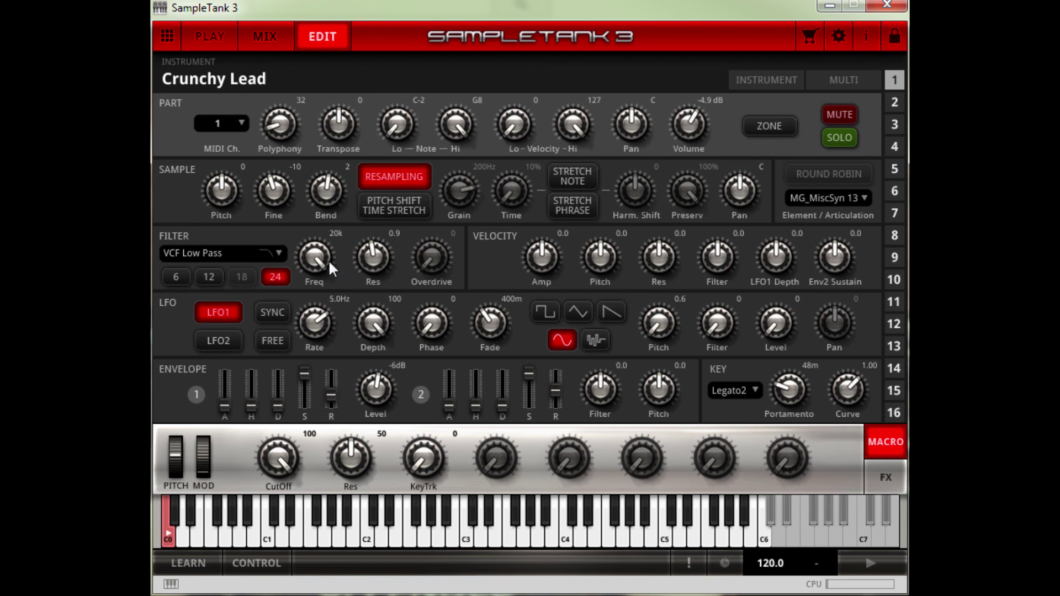
left_click_drag(330, 263, 329, 266)
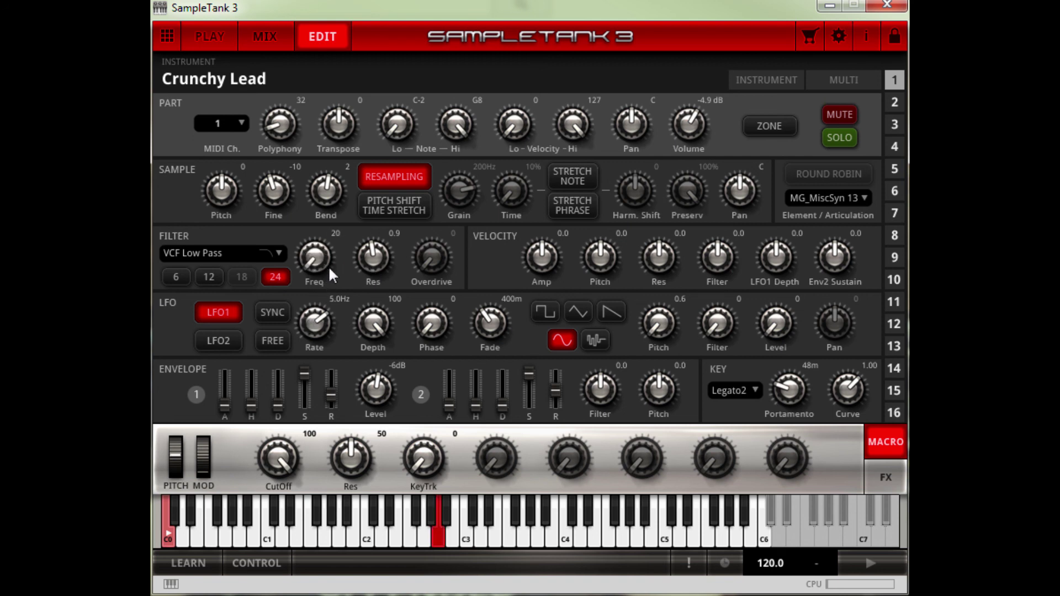
left_click(210, 278)
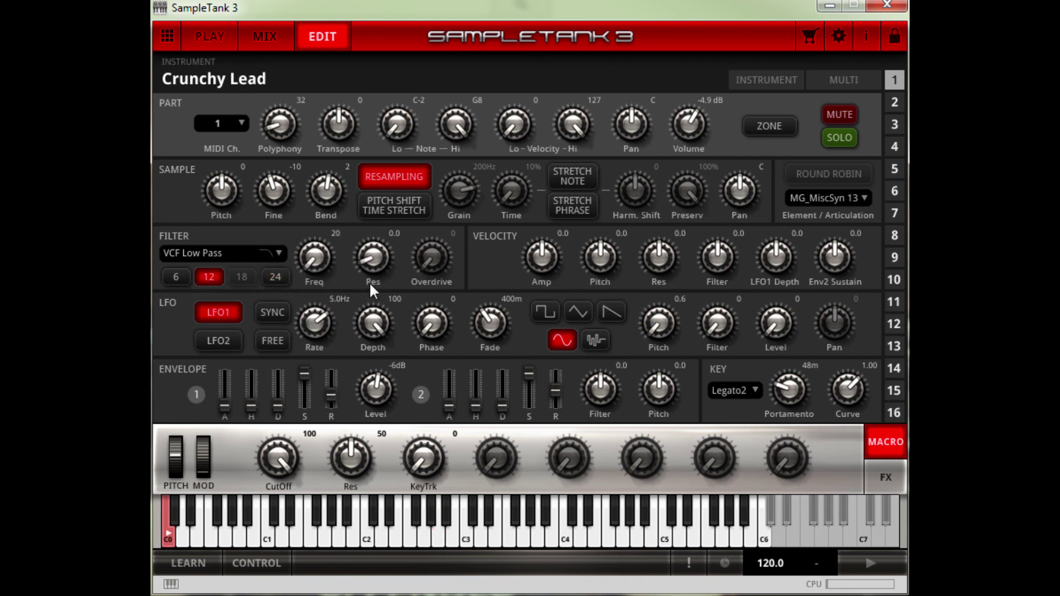
left_click_drag(369, 284, 317, 278)
- Switch the filter type off, then back to VCF Low Pass
left_click(270, 254)
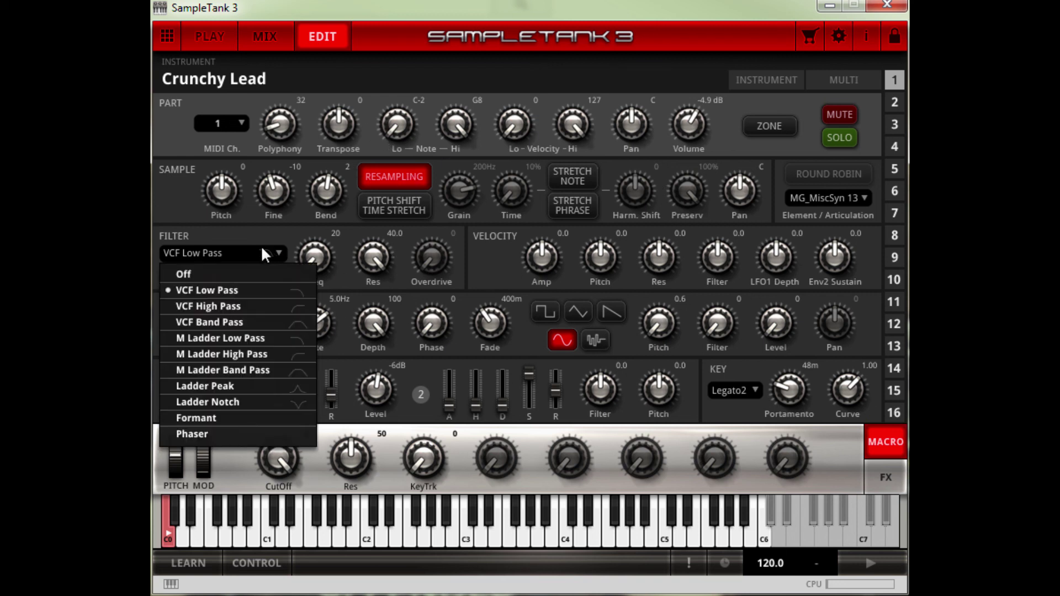
left_click(227, 272)
left_click(227, 256)
left_click(233, 291)
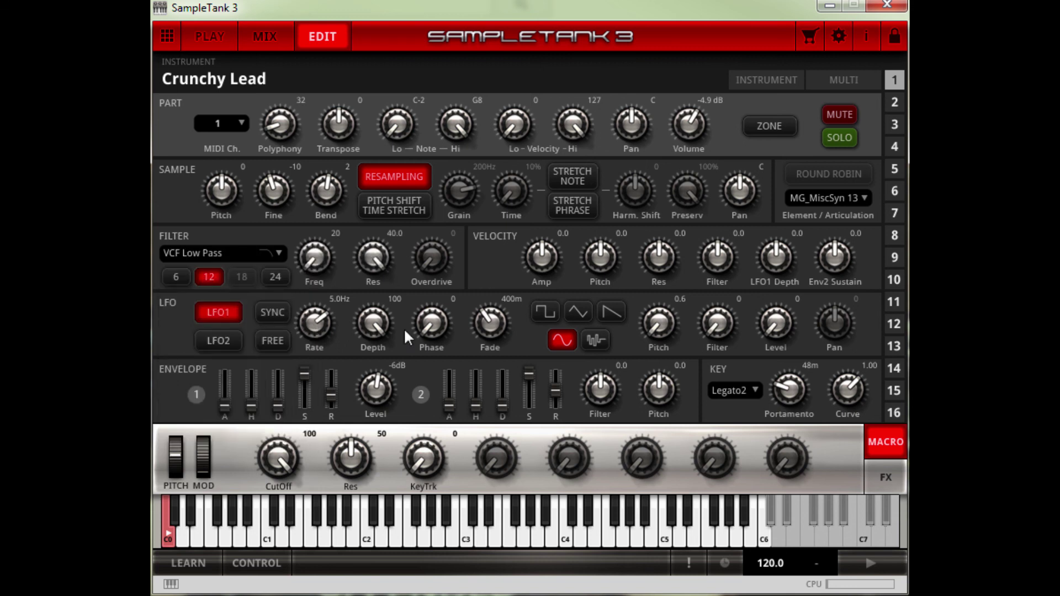